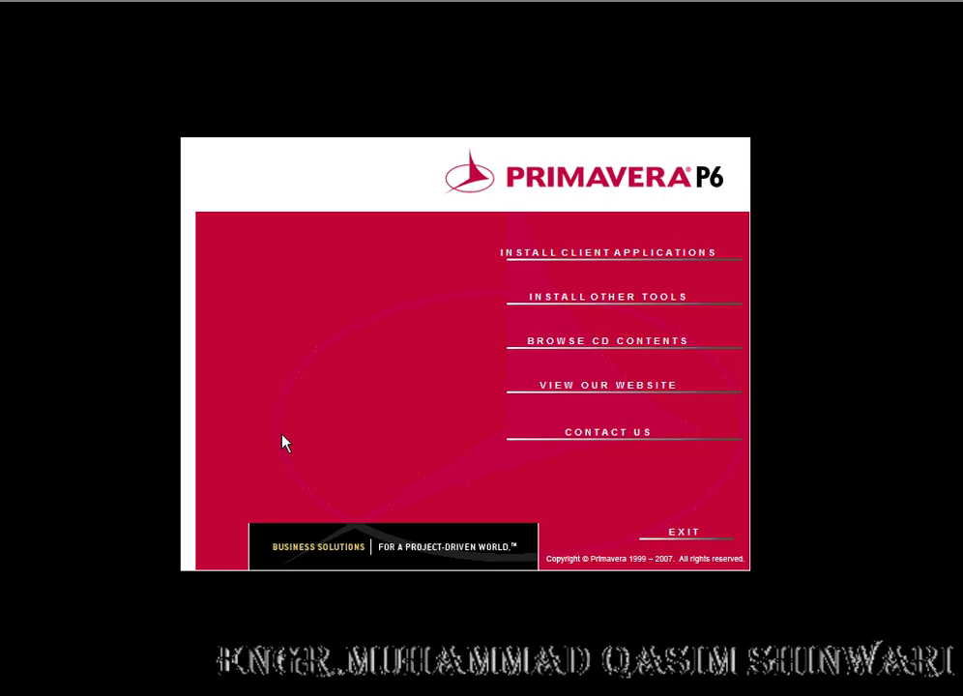
Step: Start the client applications install and advance past the Welcome page to Product Code entry
click(576, 261)
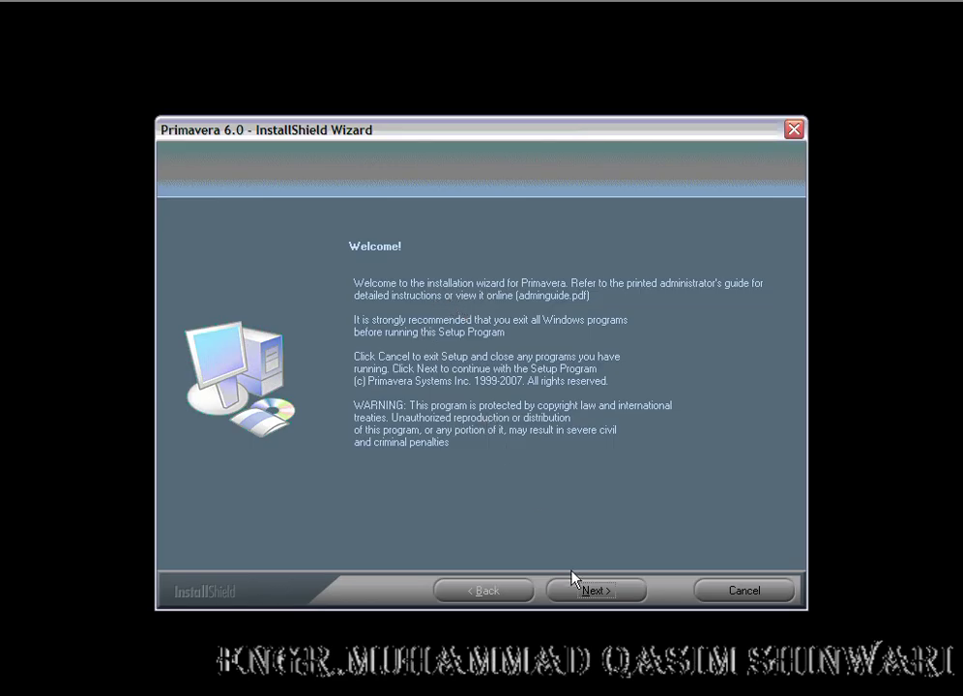
key(ctrl+2)
mouse_move(578, 559)
mouse_down()
mouse_move(638, 617)
mouse_move(593, 559)
mouse_up()
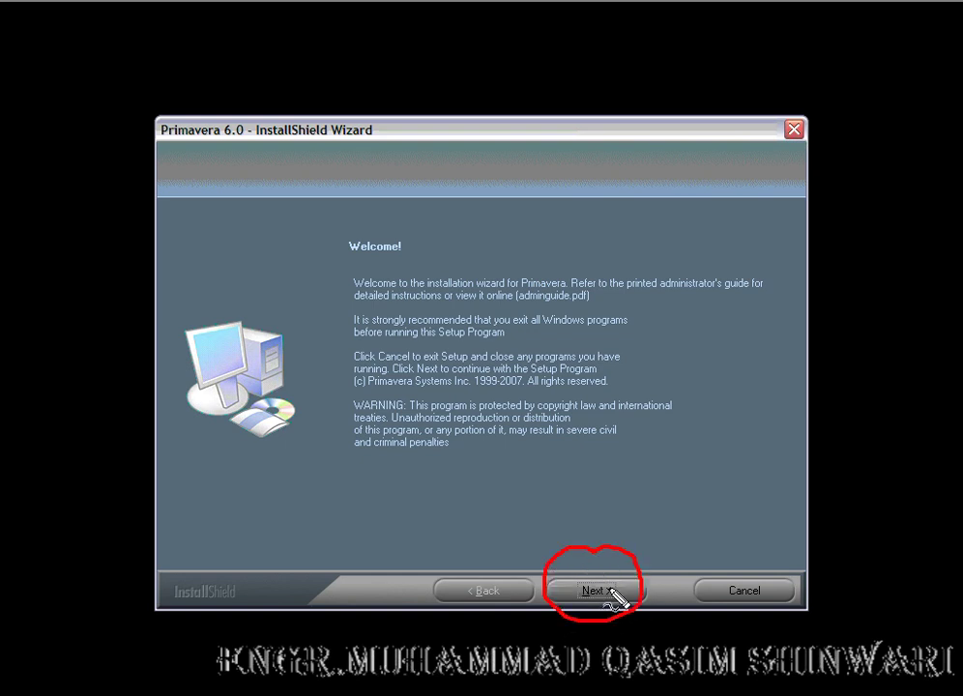
key(Escape)
click(608, 594)
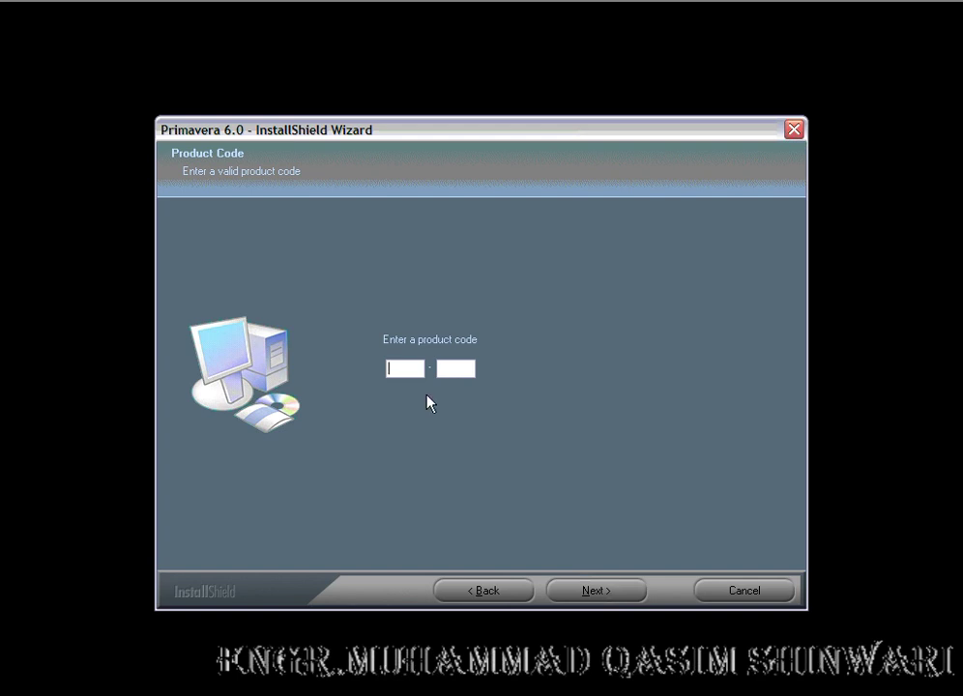
Step: Enter the product code and accept the license agreement terms
click(589, 593)
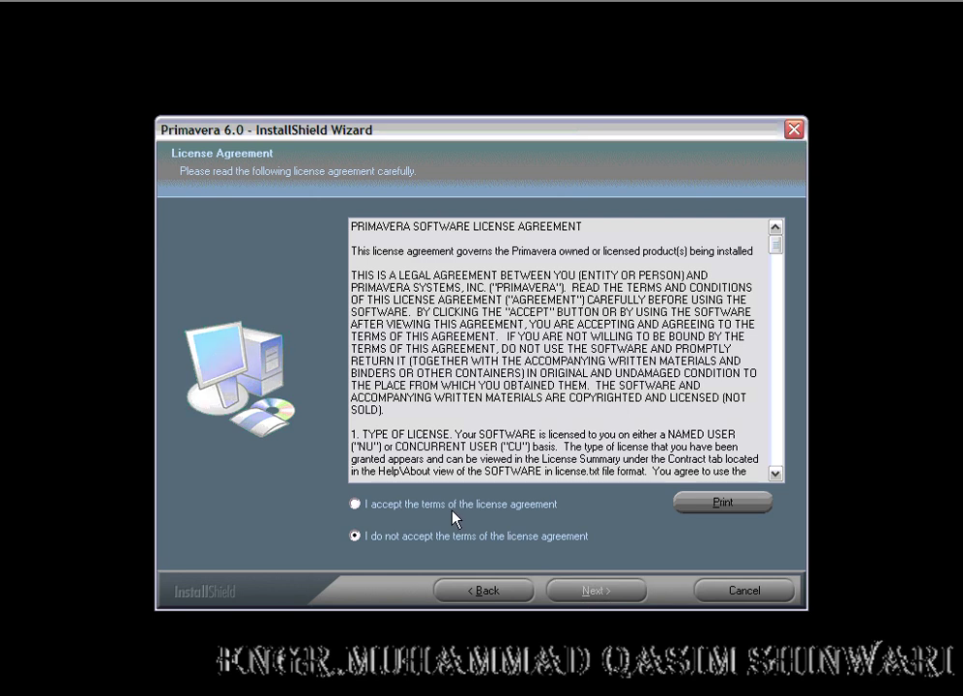
mouse_move(364, 481)
mouse_down()
mouse_move(338, 488)
mouse_move(355, 532)
mouse_up()
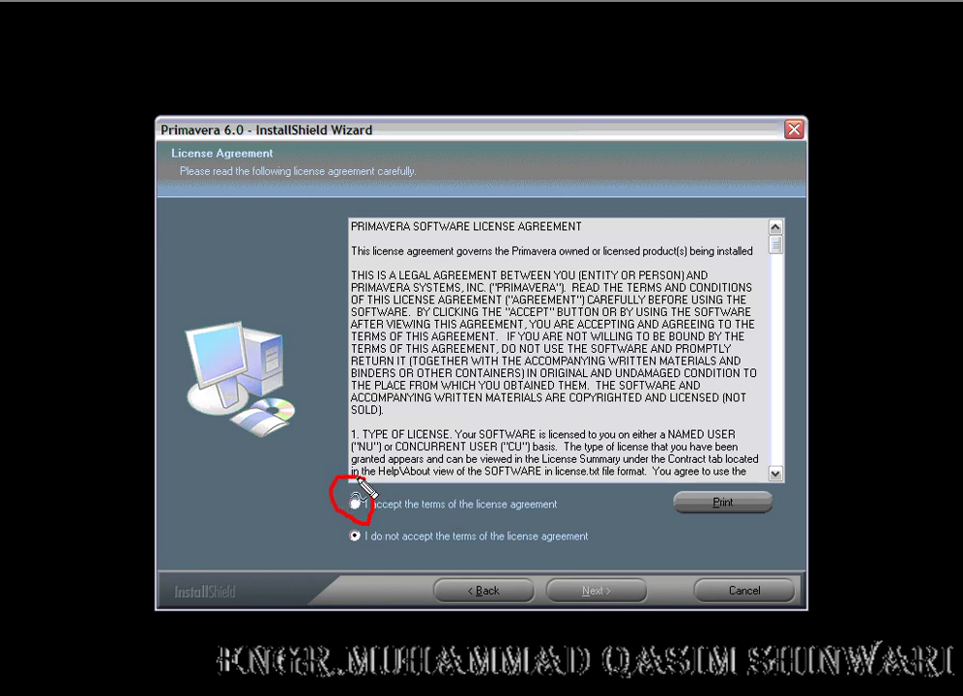
click(354, 504)
click(580, 594)
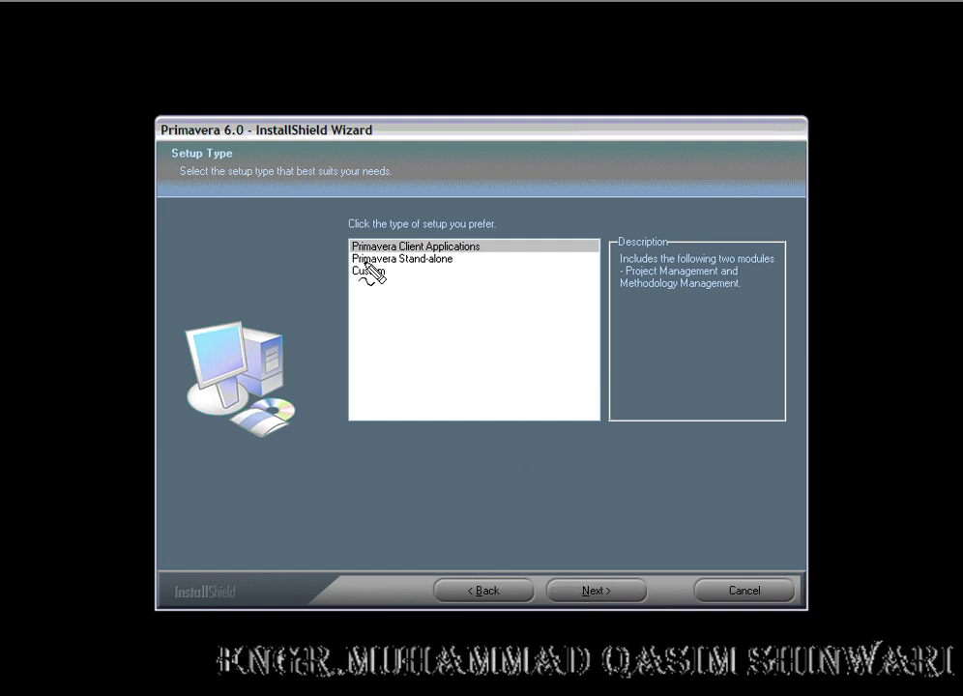
Step: Select Primavera Stand-alone as the setup type
drag(346, 263, 451, 267)
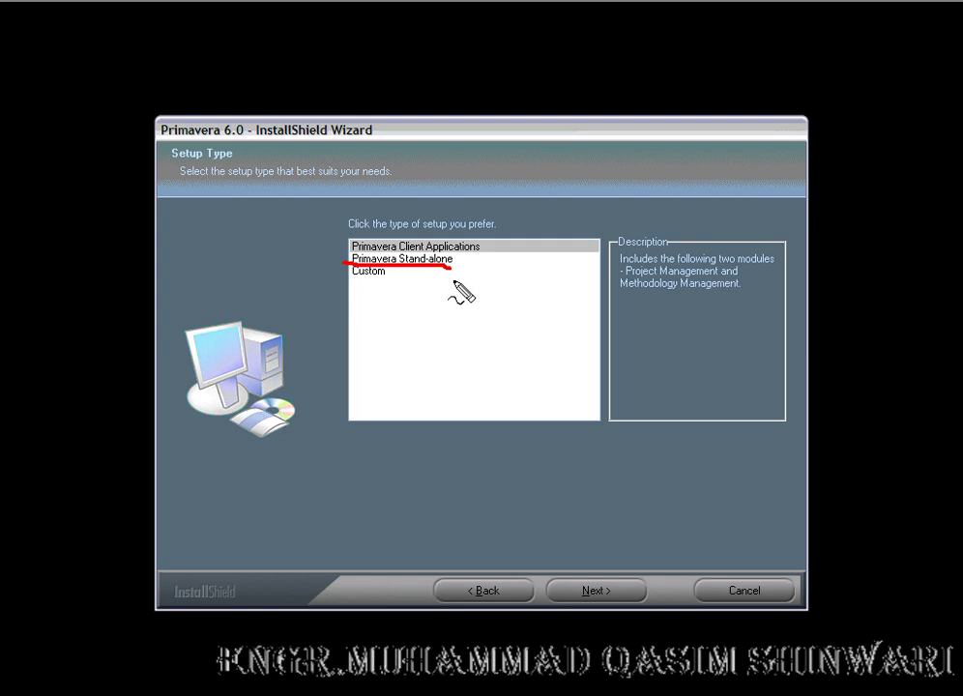
key(Escape)
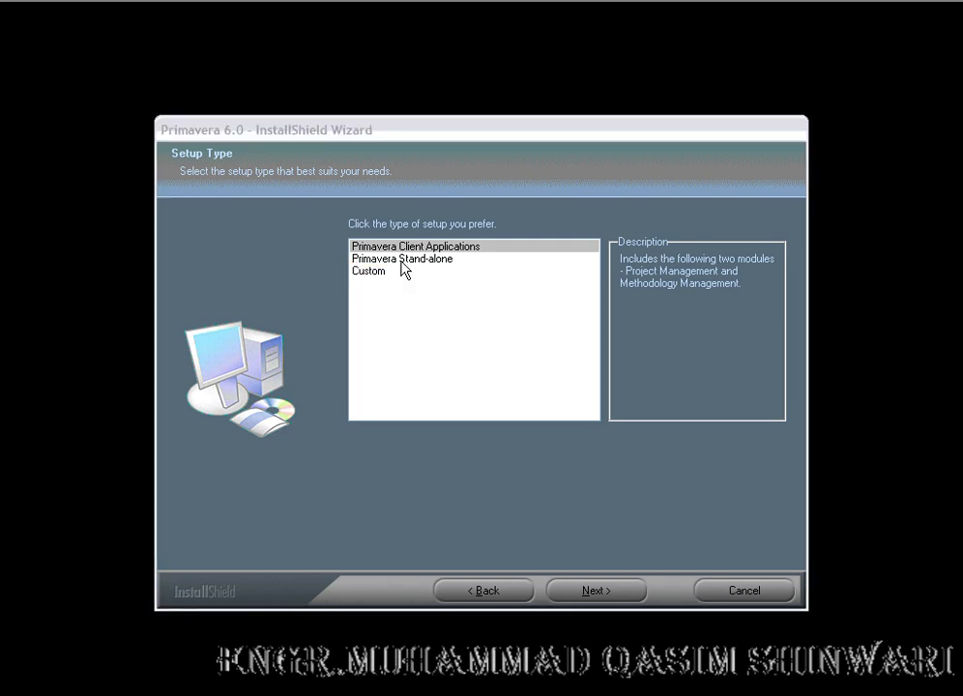
click(375, 259)
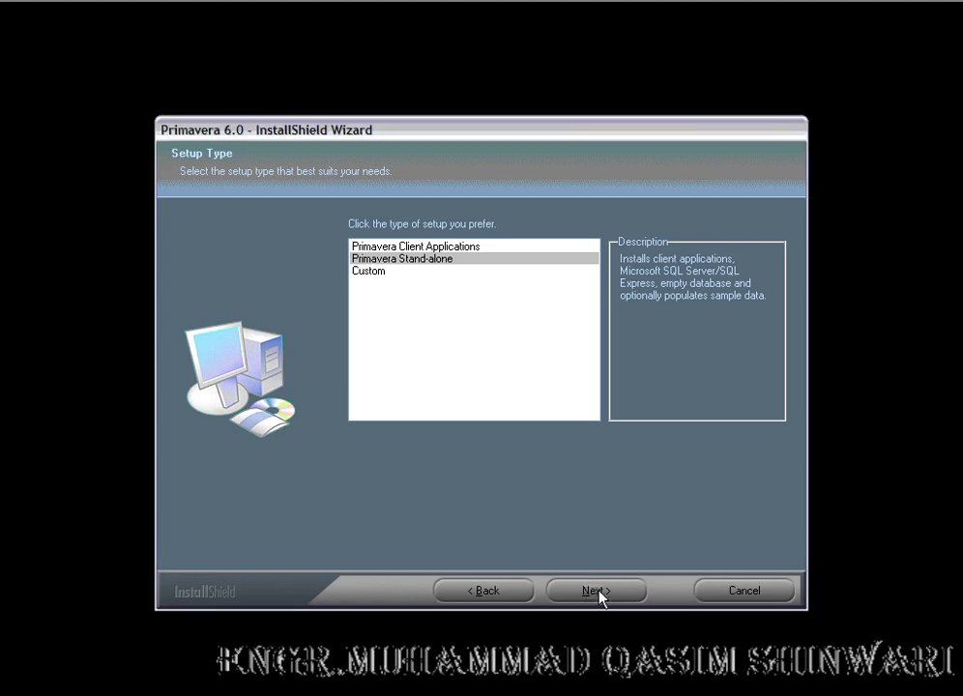
Step: Confirm the Stand-alone setup type and reach the destination folder page
click(599, 593)
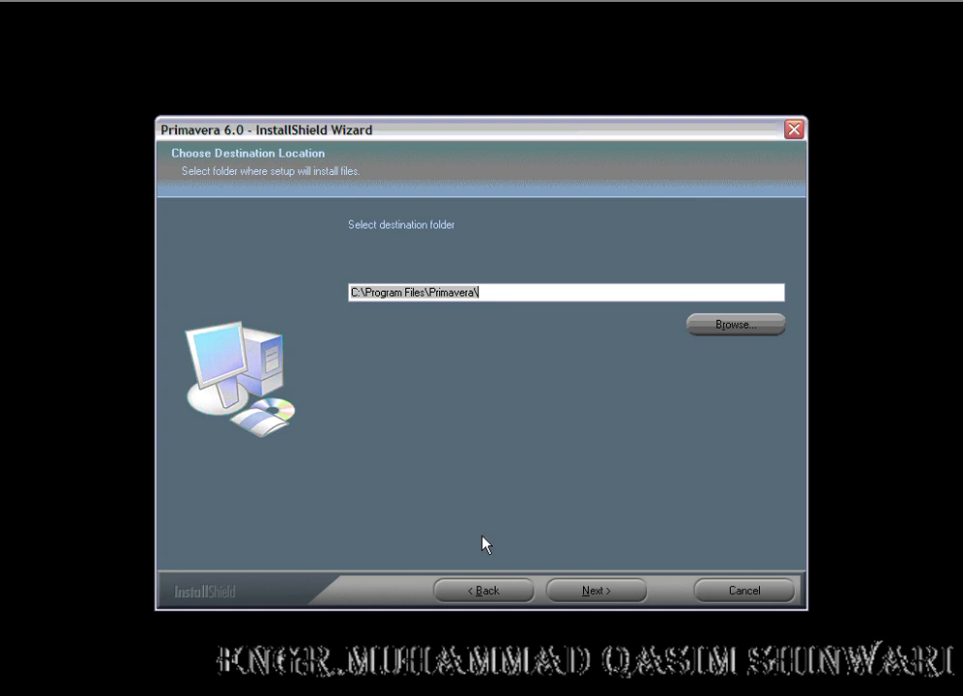
click(485, 585)
click(594, 592)
Step: Set the install folder to D:\Program Files\Primavera6\ and keep the default common files folder
click(359, 294)
key(BackSpace)
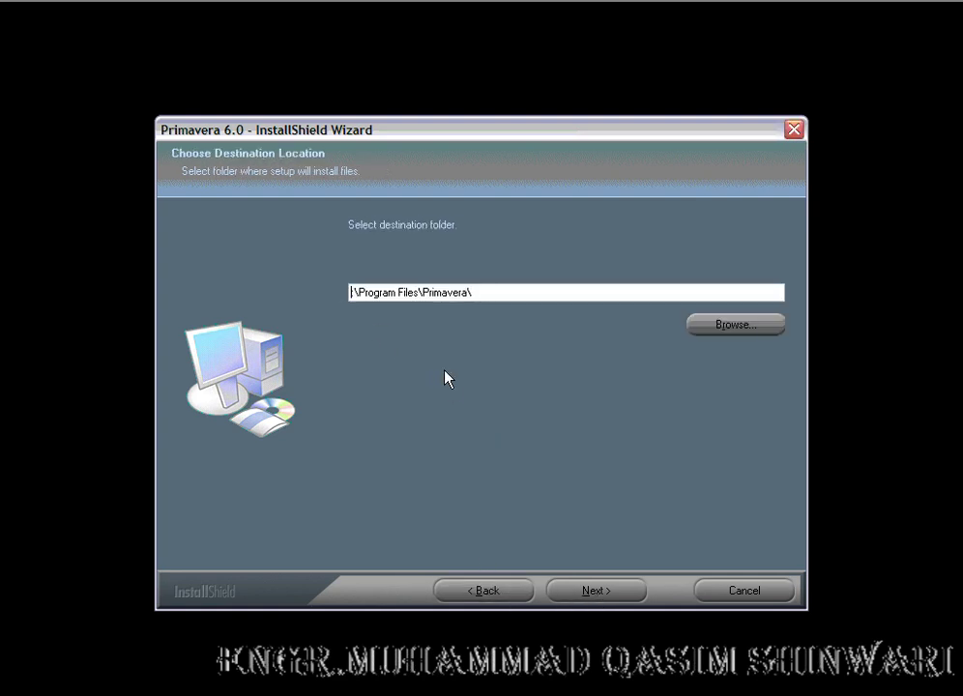
text(D:)
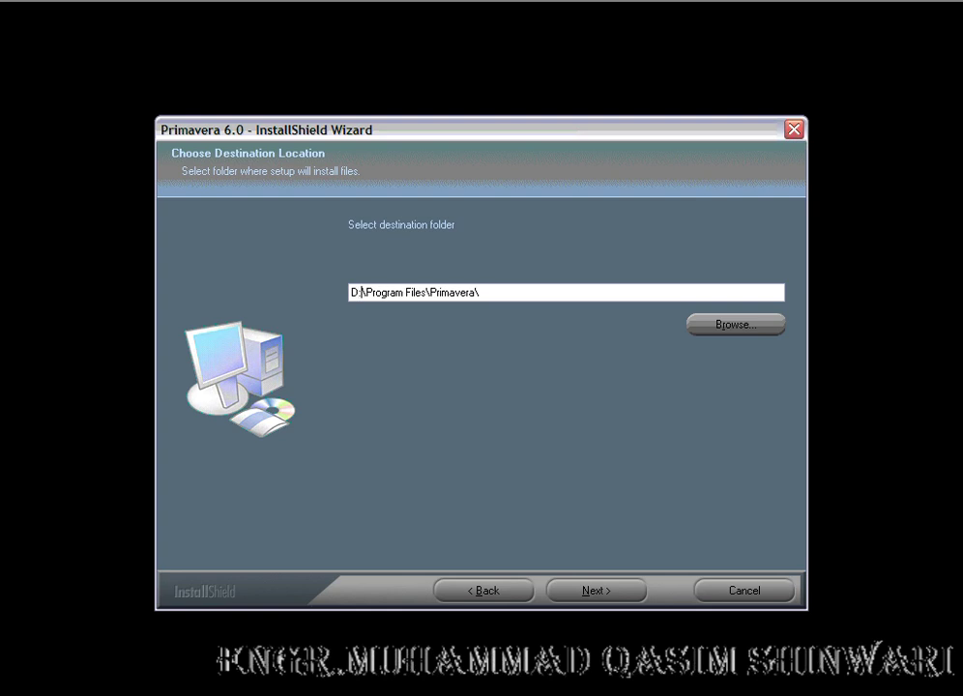
click(474, 292)
text(6)
click(590, 592)
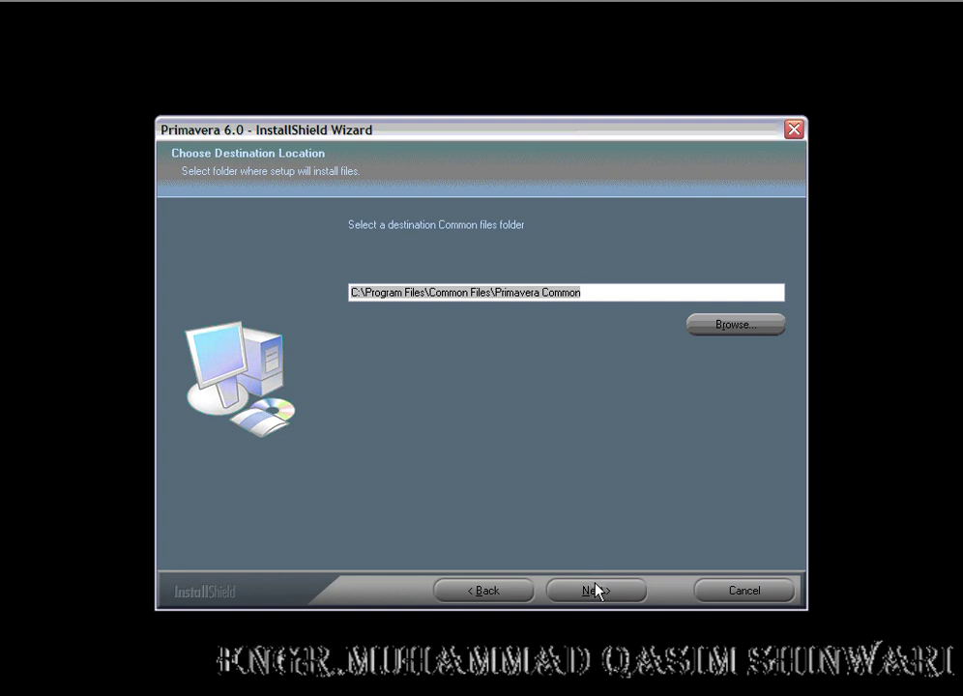
click(591, 592)
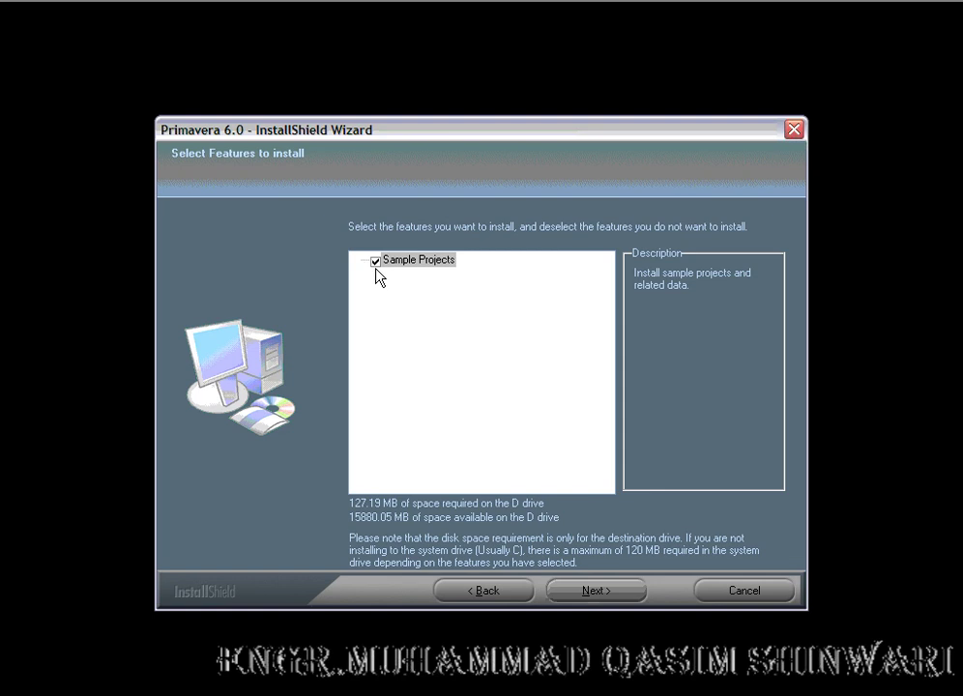
Step: Exclude Sample Projects from the selected features
mouse_move(388, 245)
mouse_down()
mouse_move(319, 259)
mouse_move(394, 293)
mouse_move(387, 243)
mouse_up()
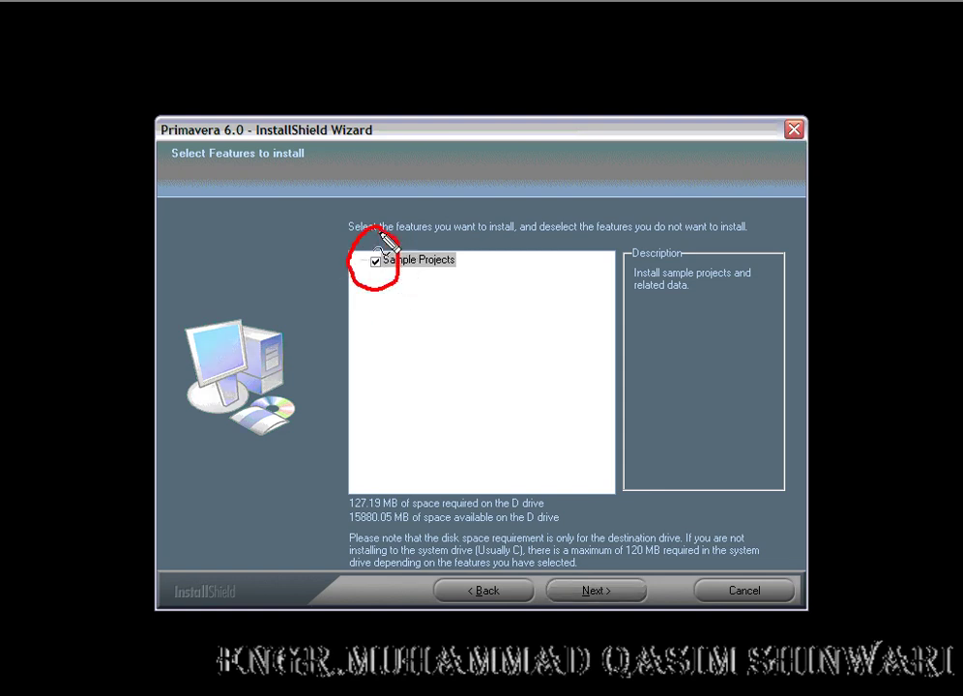
key(Escape)
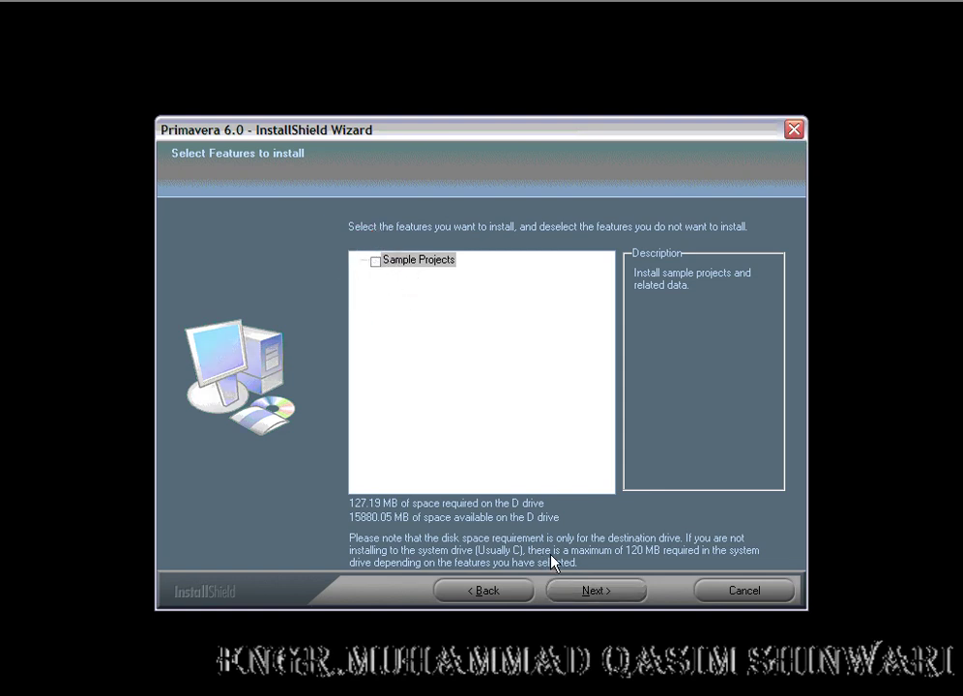
click(585, 592)
Step: Rename the program folder to Primavera6
click(411, 298)
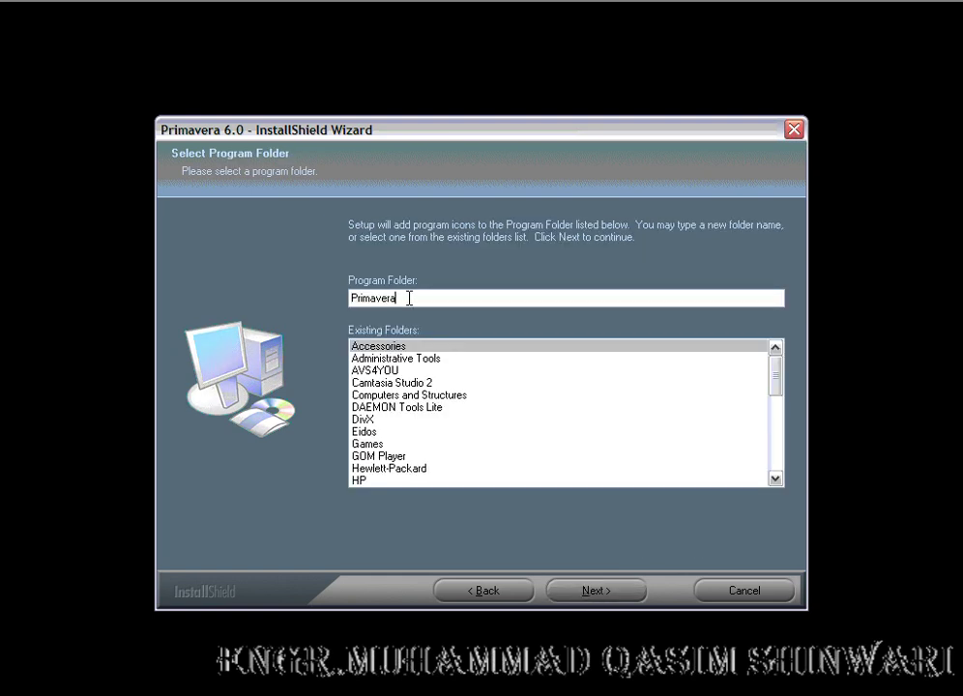
text(6)
mouse_move(424, 267)
mouse_down()
mouse_move(338, 301)
mouse_move(402, 322)
mouse_move(397, 265)
mouse_up()
Step: Use I:\License\license.txt as the database licence file and proceed to Ready to Install
click(613, 598)
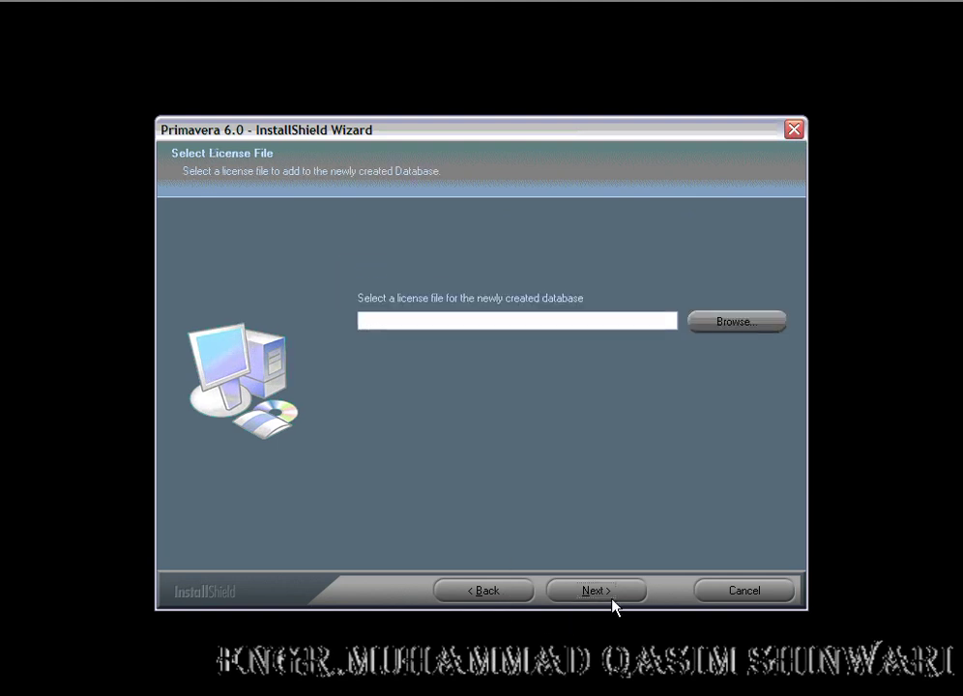
click(737, 320)
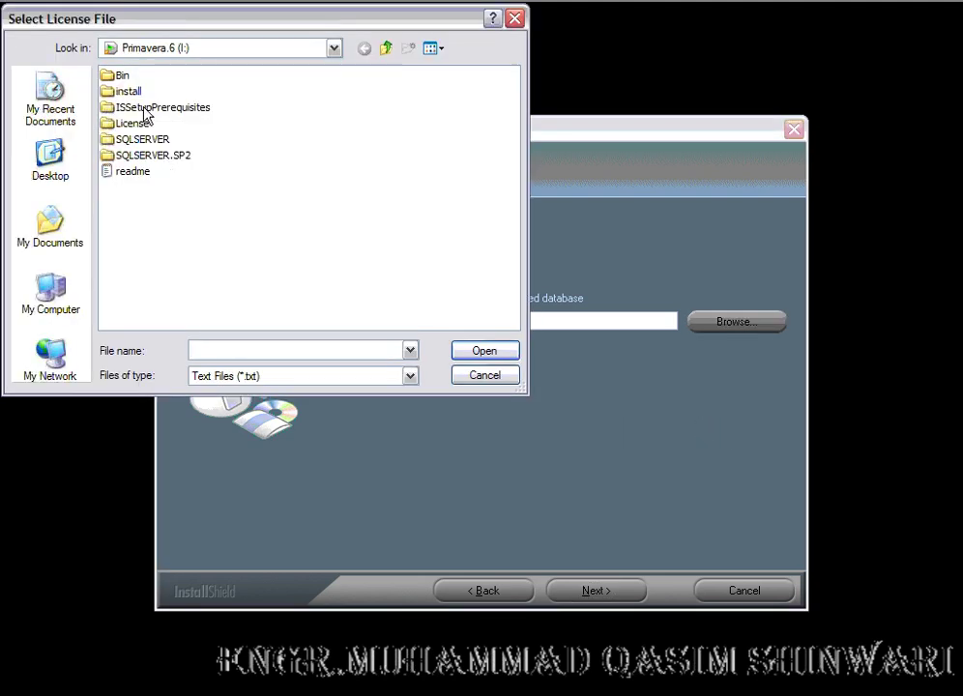
double_click(133, 123)
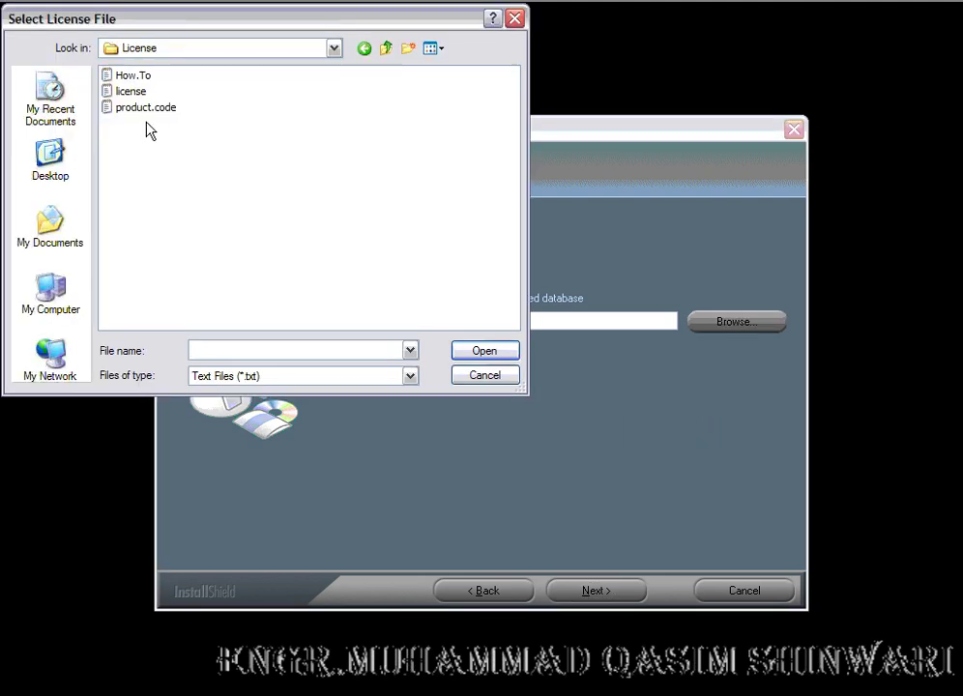
click(130, 91)
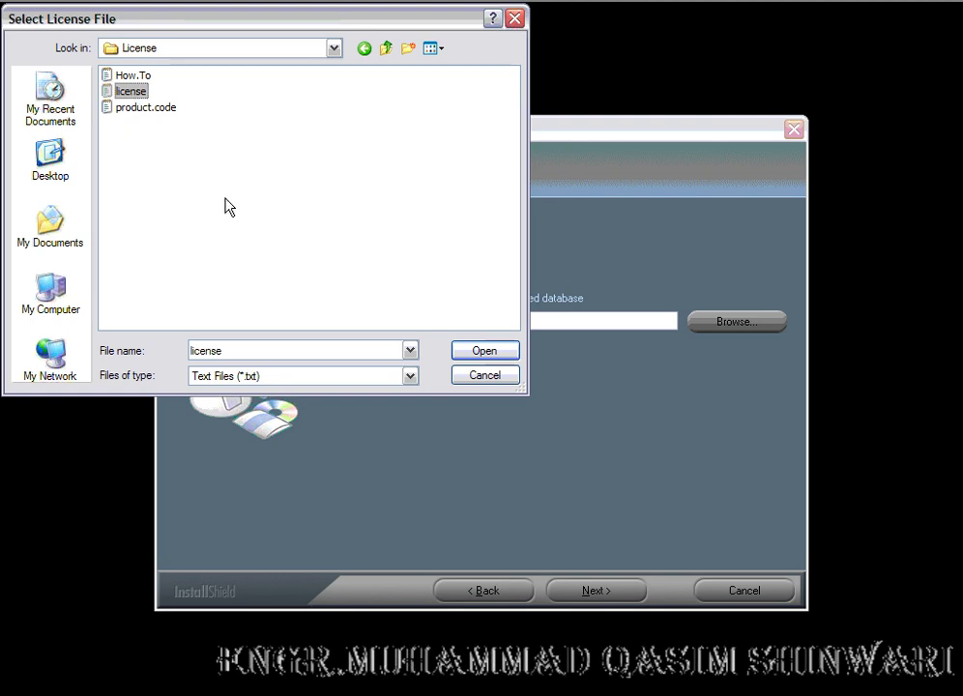
mouse_move(162, 90)
mouse_down()
mouse_move(103, 87)
mouse_move(101, 100)
mouse_move(153, 92)
mouse_up()
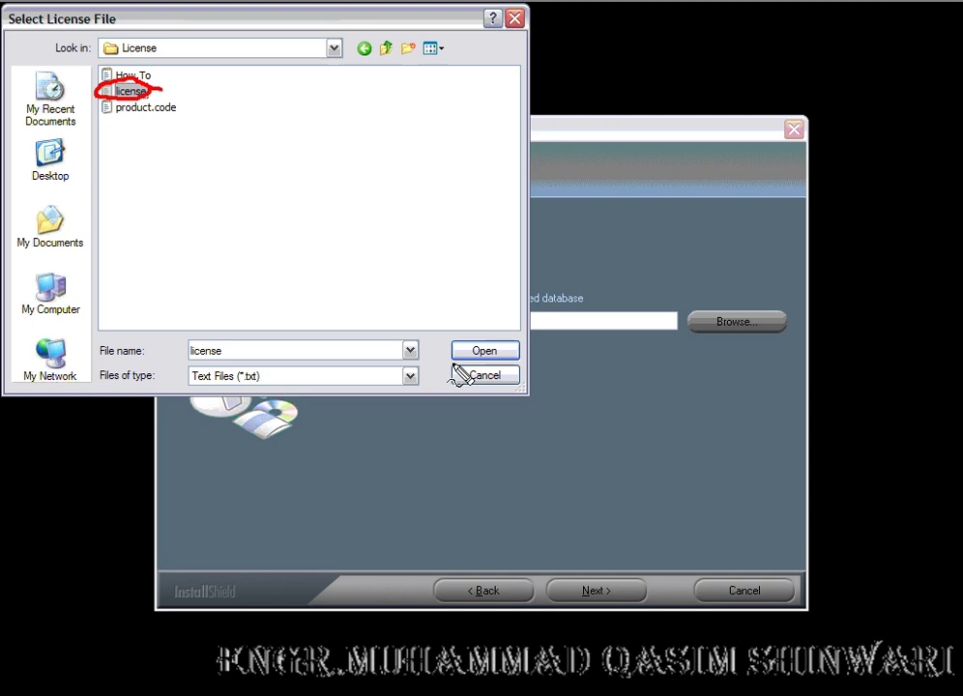
mouse_move(458, 333)
mouse_down()
mouse_move(458, 366)
mouse_move(499, 380)
mouse_move(472, 343)
mouse_up()
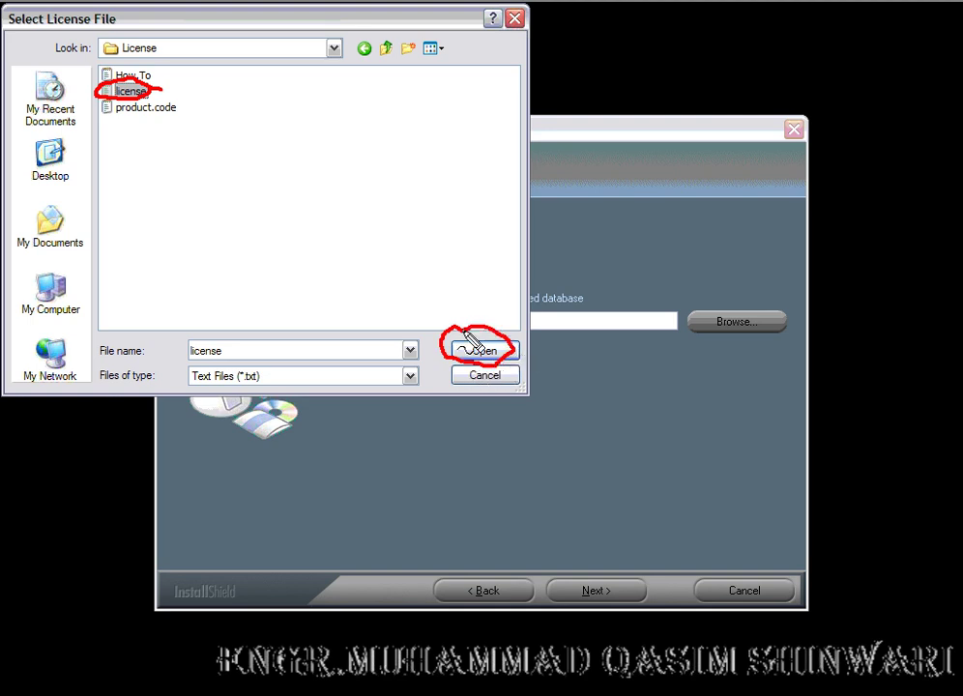
click(483, 352)
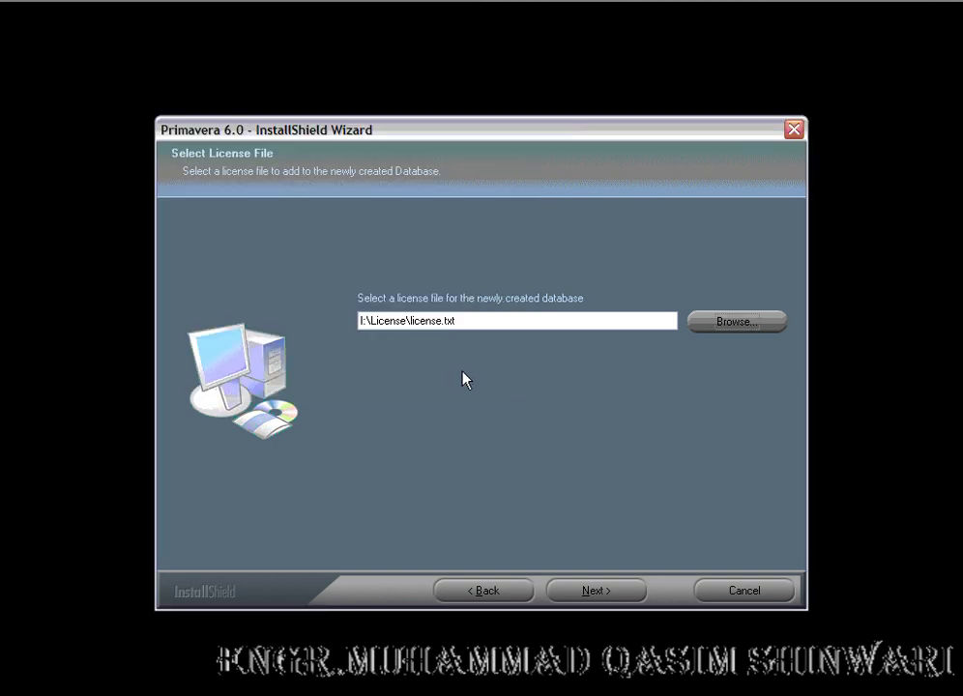
click(609, 592)
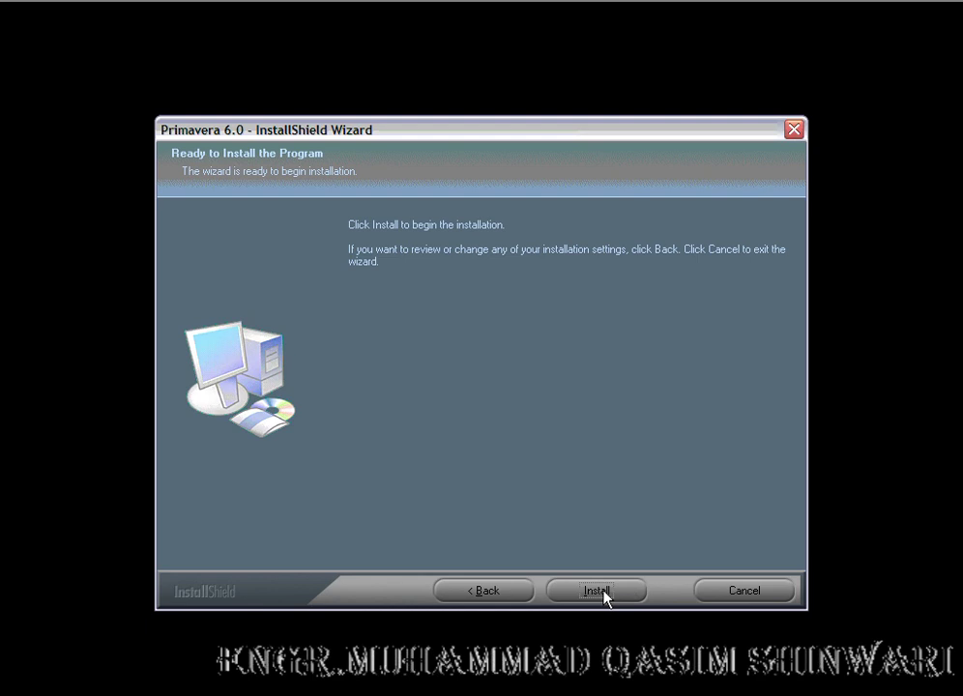
Step: Begin installing and approve upgrading the SQL Server Primavera instance to SQL Server 2005
click(603, 592)
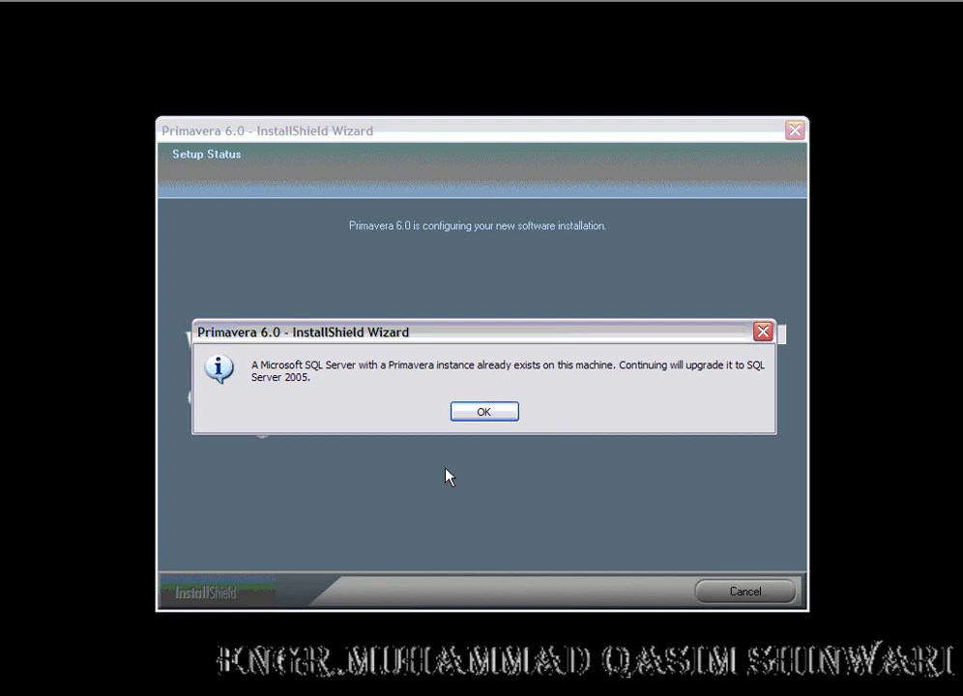
mouse_move(334, 332)
mouse_down()
mouse_move(245, 343)
mouse_move(312, 398)
mouse_move(283, 334)
mouse_up()
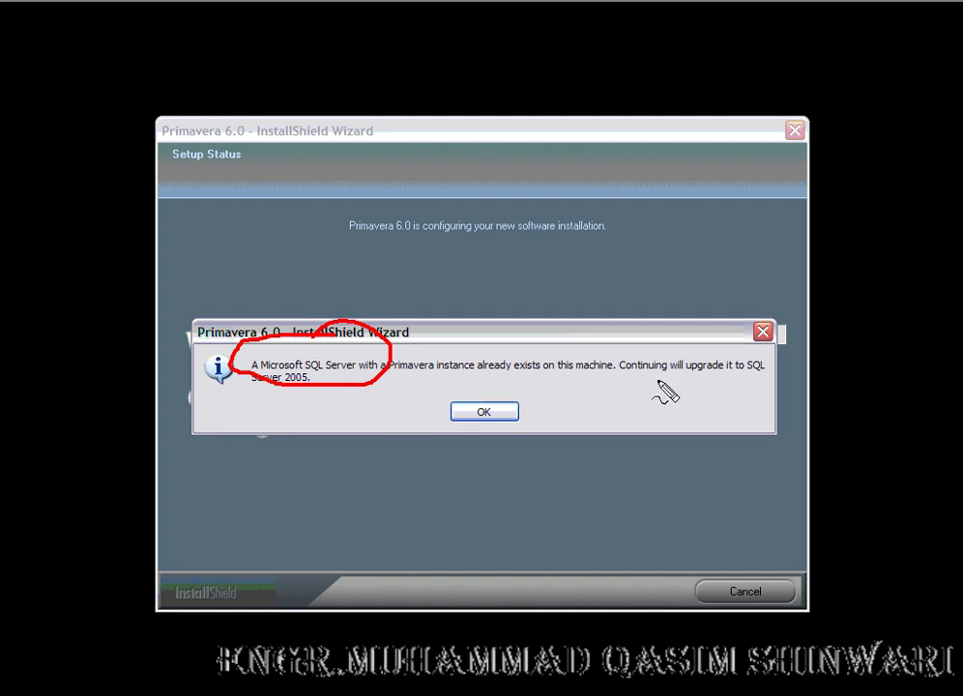
drag(658, 380, 749, 375)
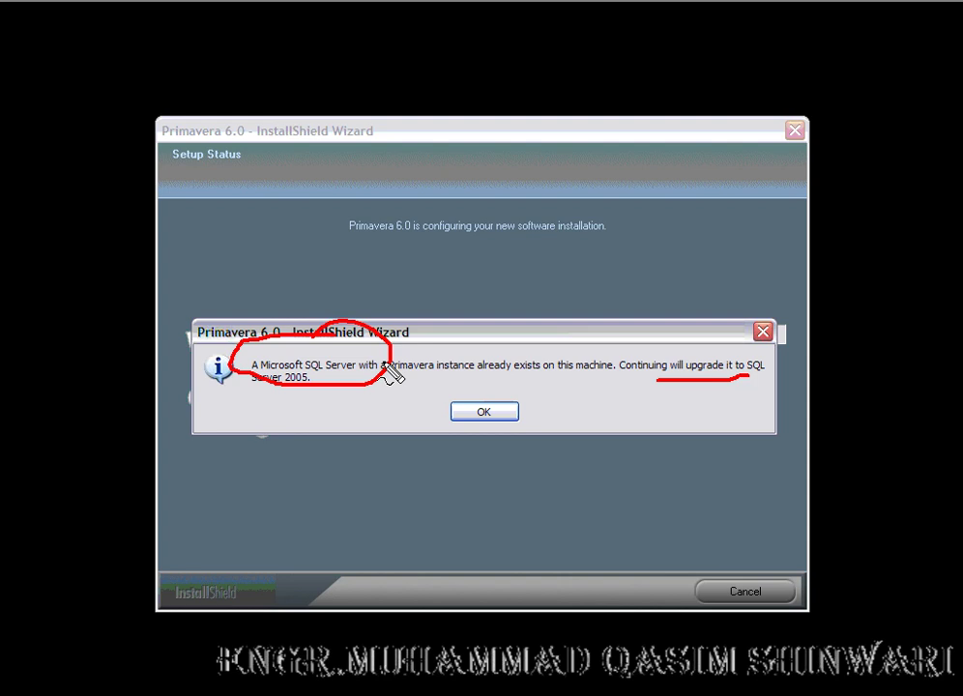
key(Escape)
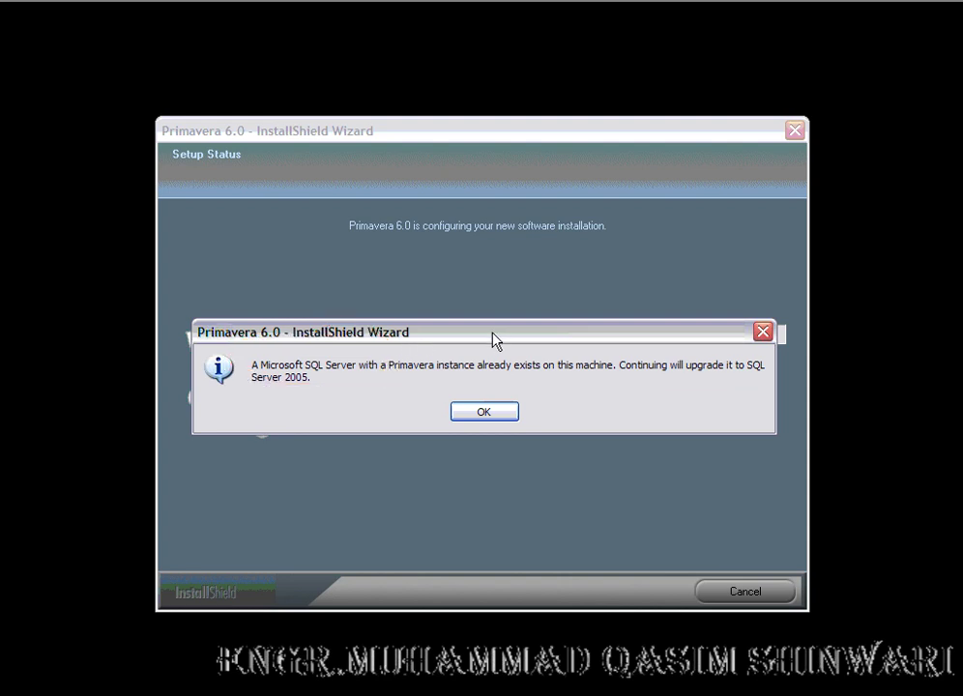
click(482, 416)
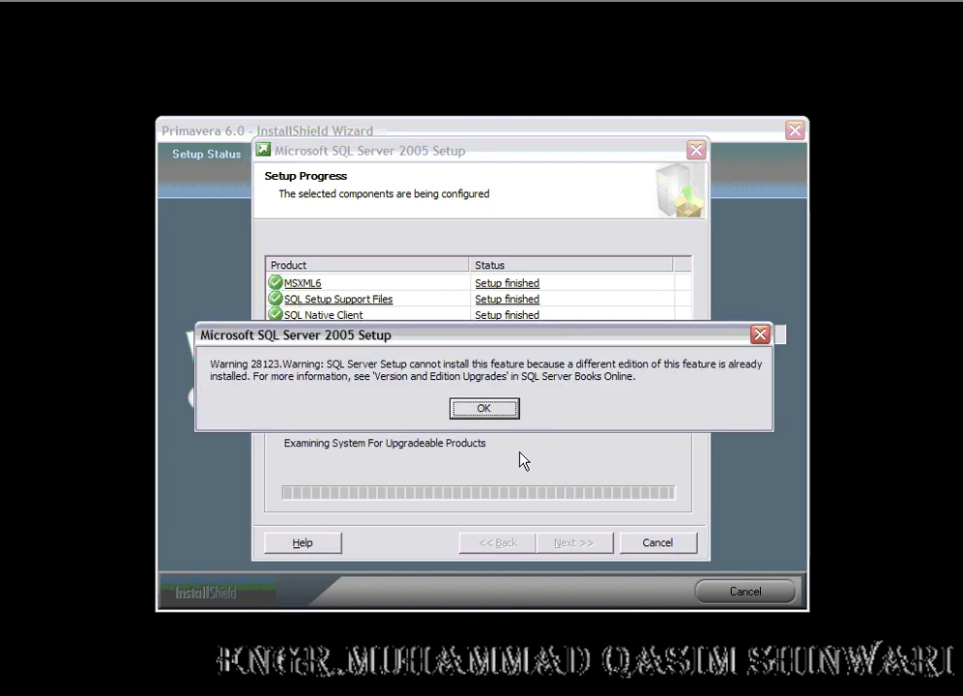
Step: Dismiss SQL Server warning 28123 so database creation and configuration continue
click(481, 412)
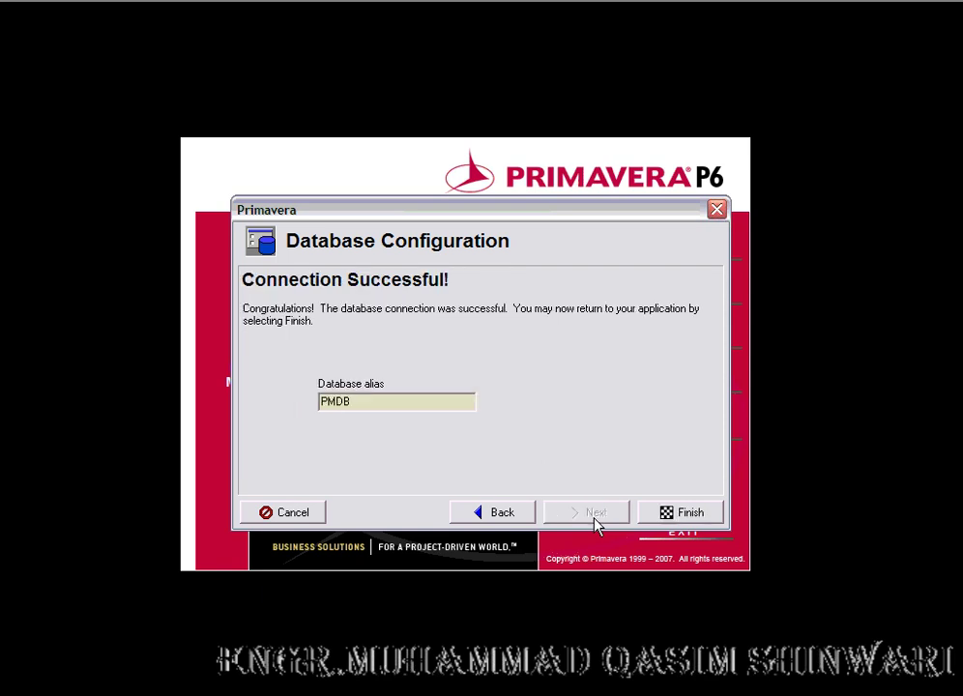
Step: Finish the PMDB connection, then validate and finish the MMDB connection
click(670, 517)
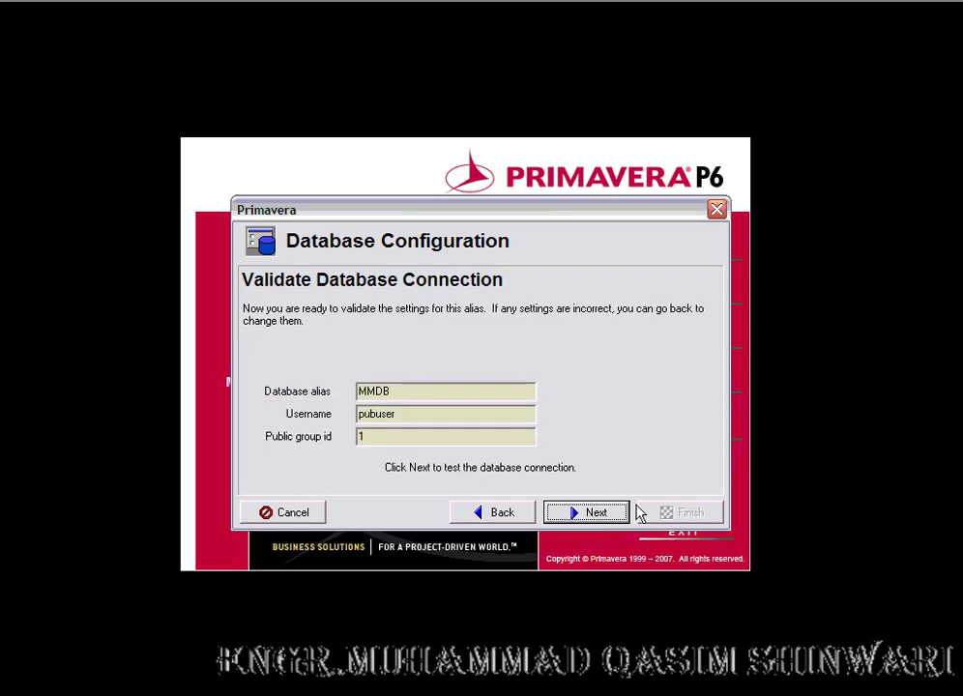
click(581, 516)
click(672, 517)
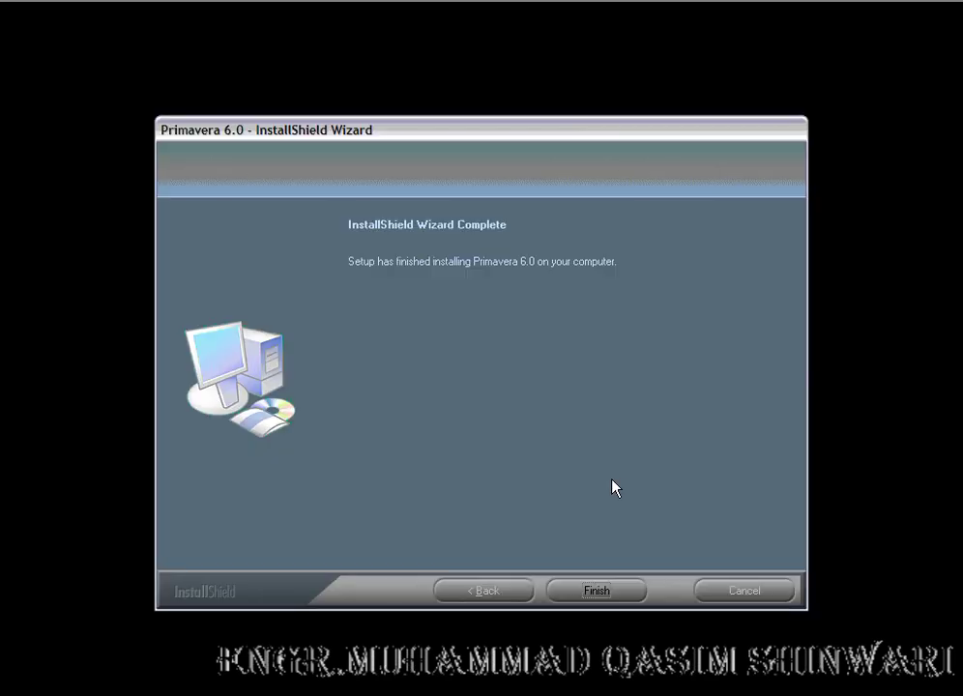
Step: Close the completed InstallShield wizard and exit the setup launcher
key(ctrl+2)
mouse_move(462, 238)
mouse_down()
mouse_move(336, 254)
mouse_move(635, 300)
mouse_move(491, 242)
mouse_up()
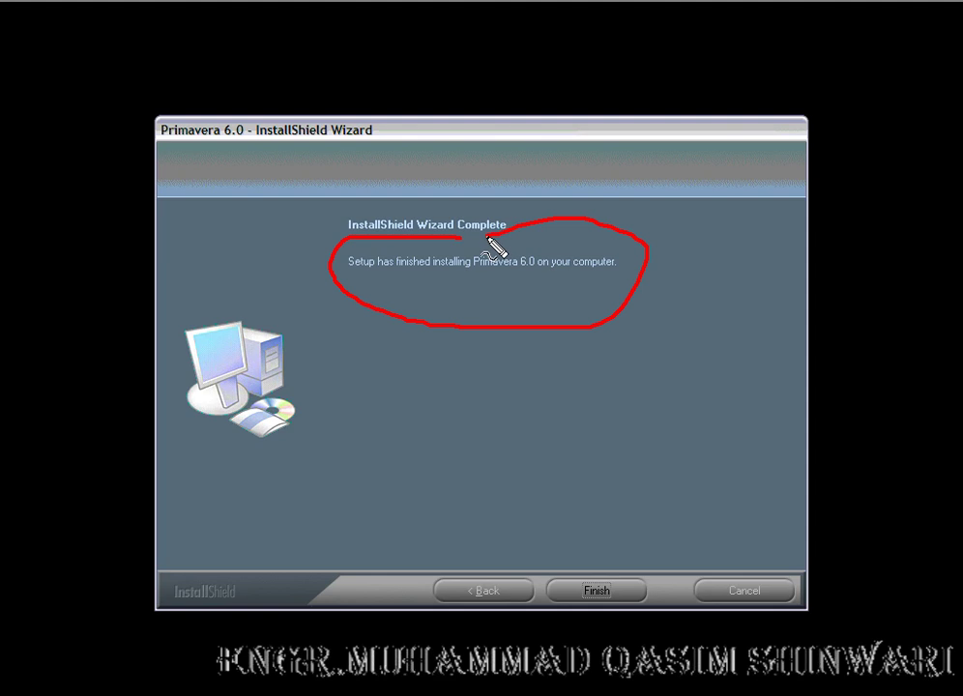
key(Escape)
click(598, 590)
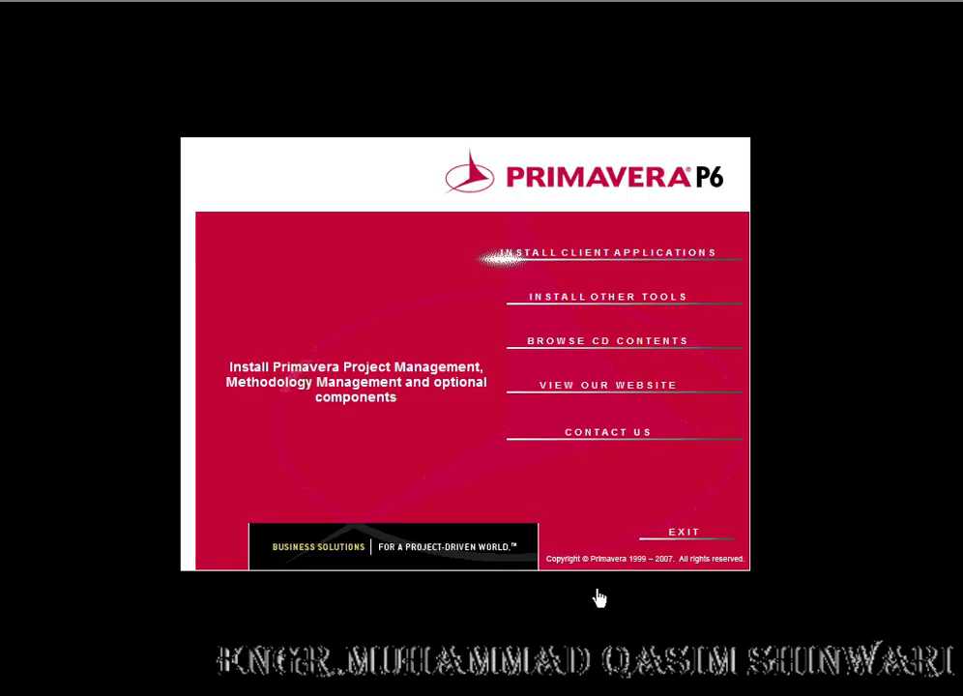
click(667, 542)
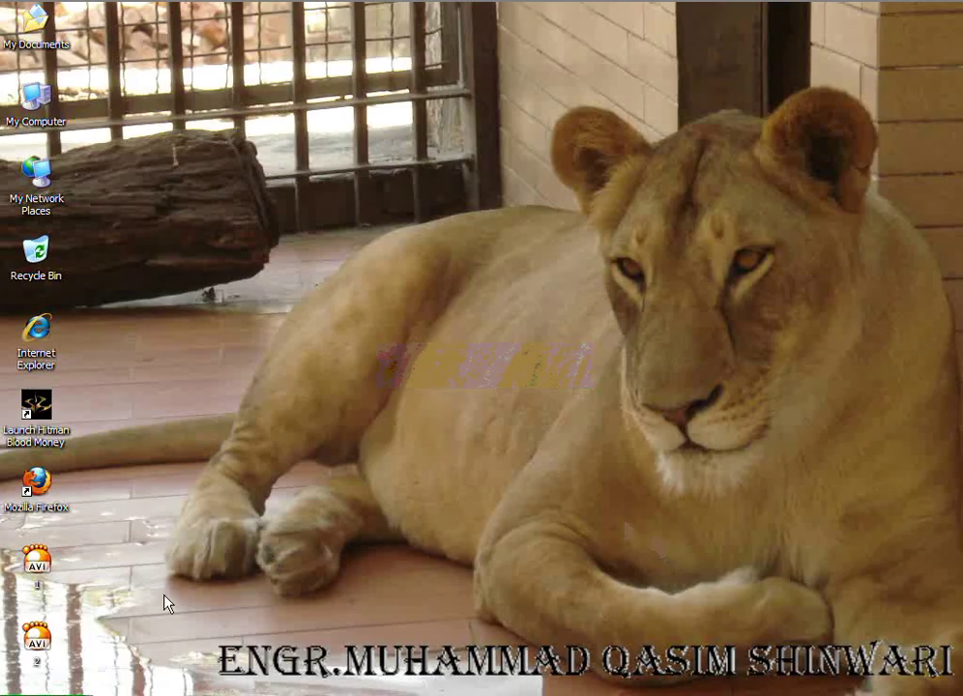
Step: Launch Project Management from Start > Programs > Primavera6
click(38, 695)
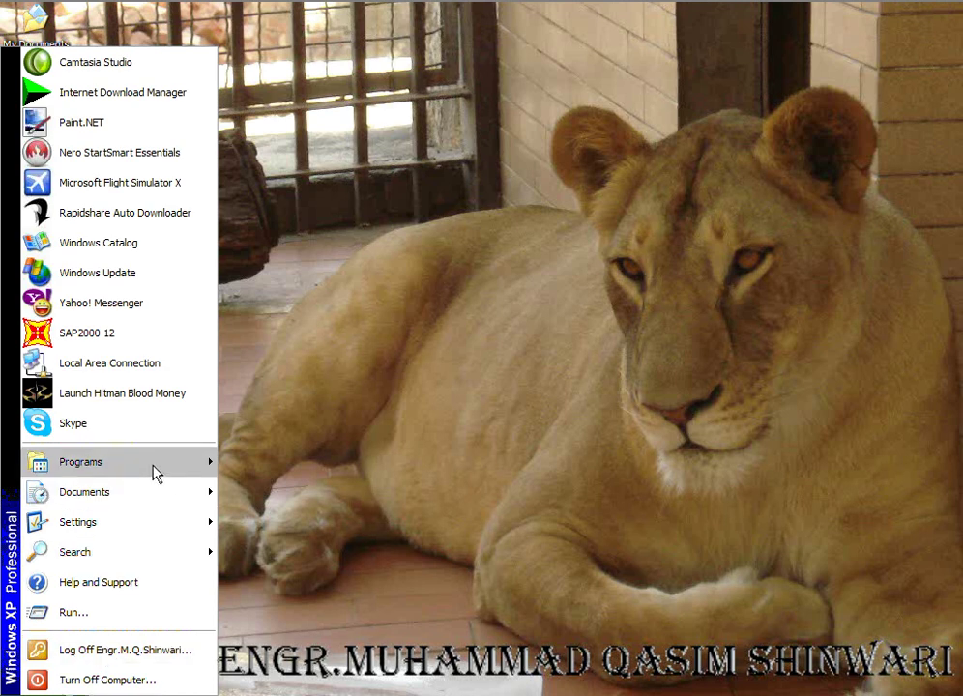
mouse_move(155, 473)
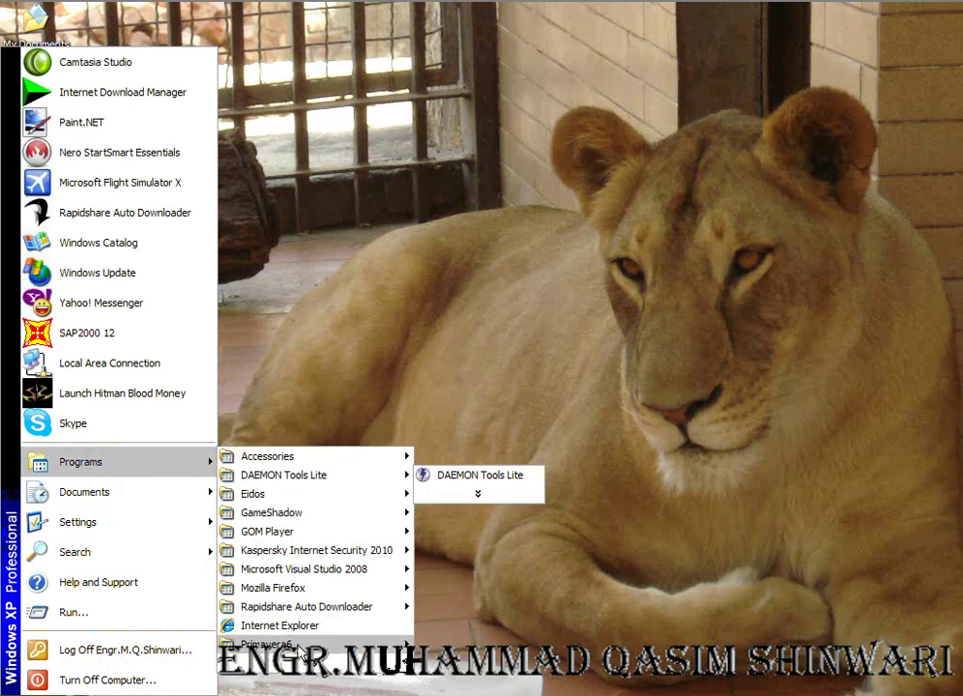
mouse_move(291, 644)
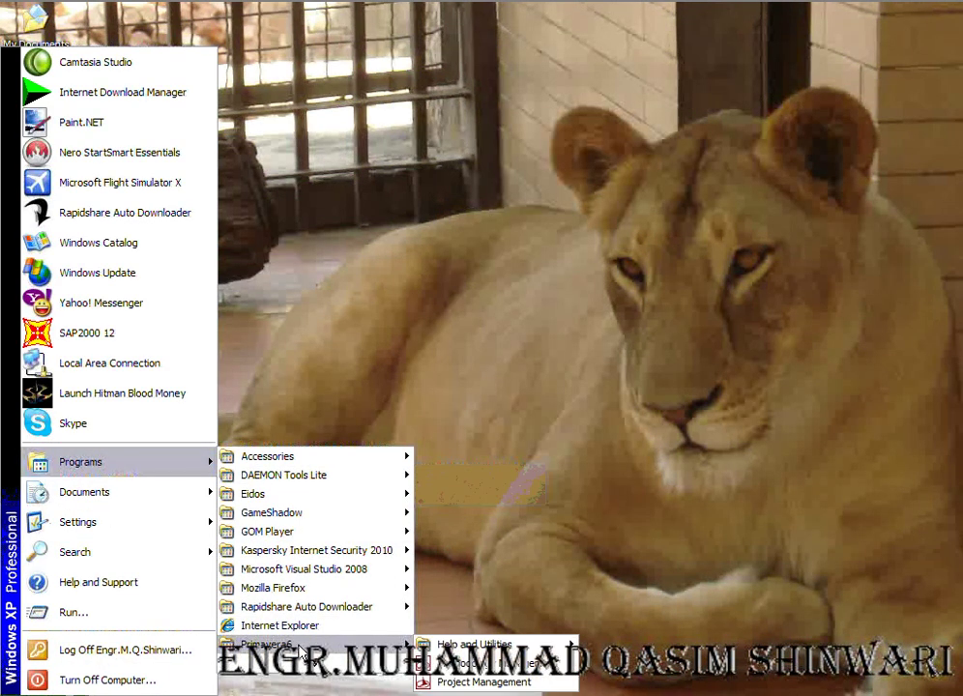
click(458, 681)
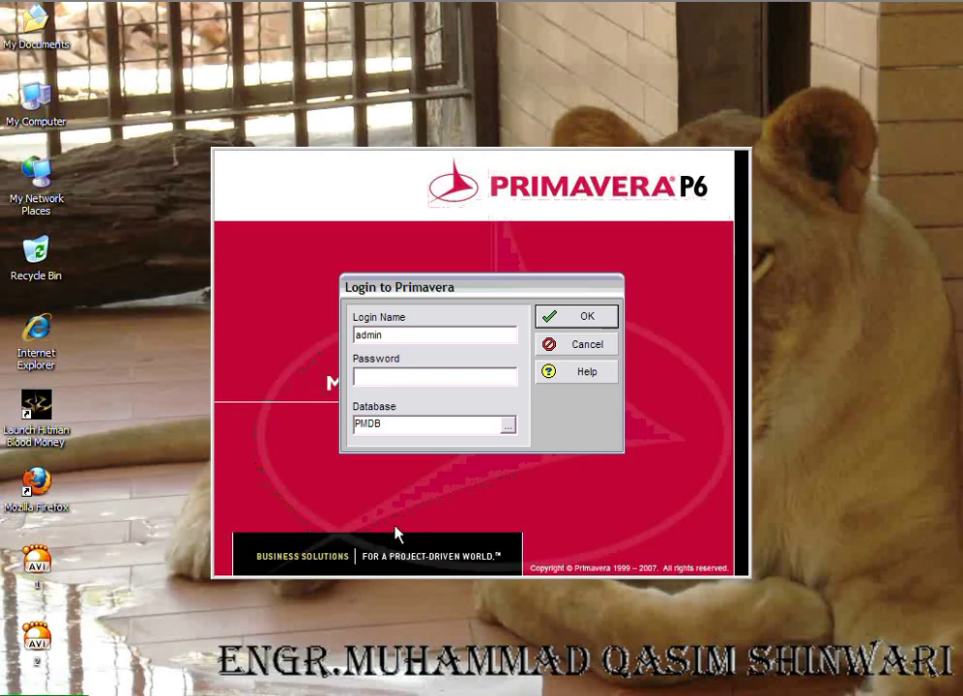
double_click(357, 336)
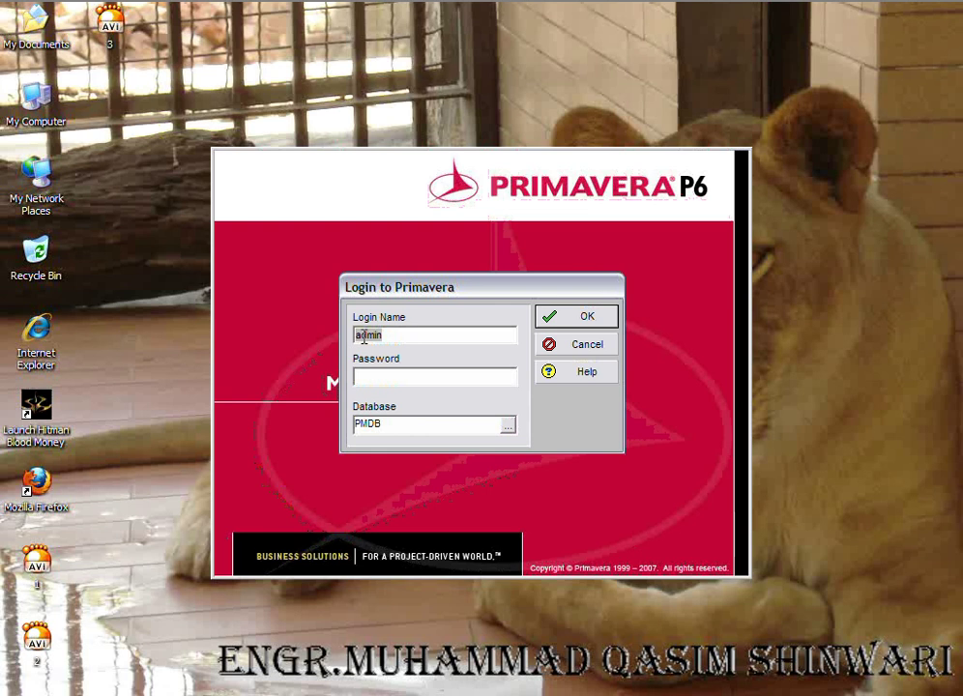
right_click(357, 336)
click(394, 384)
click(384, 375)
right_click(384, 375)
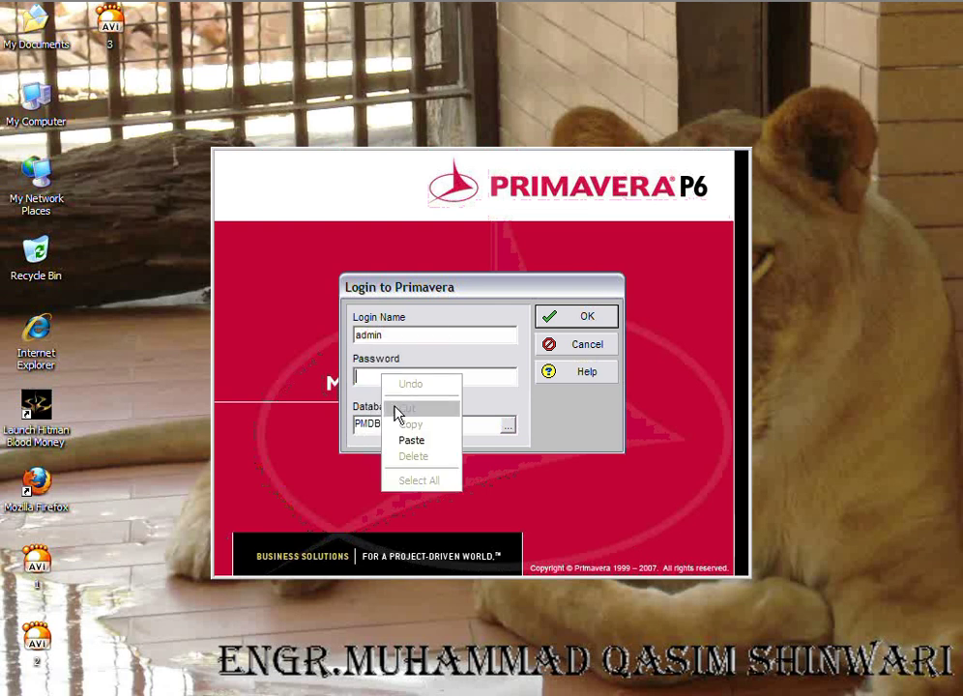
click(405, 438)
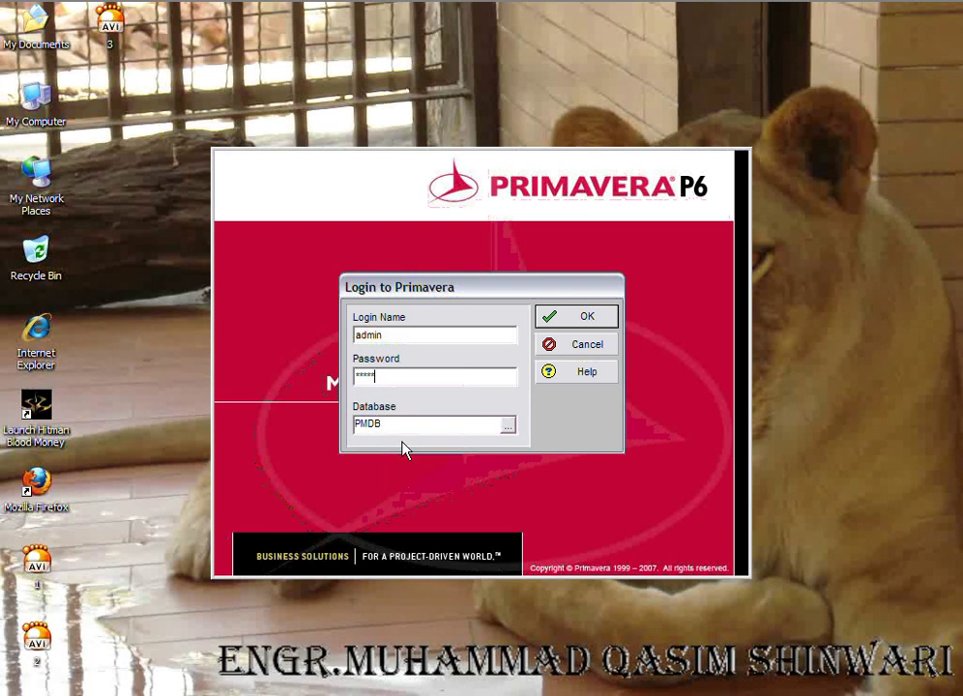
click(580, 324)
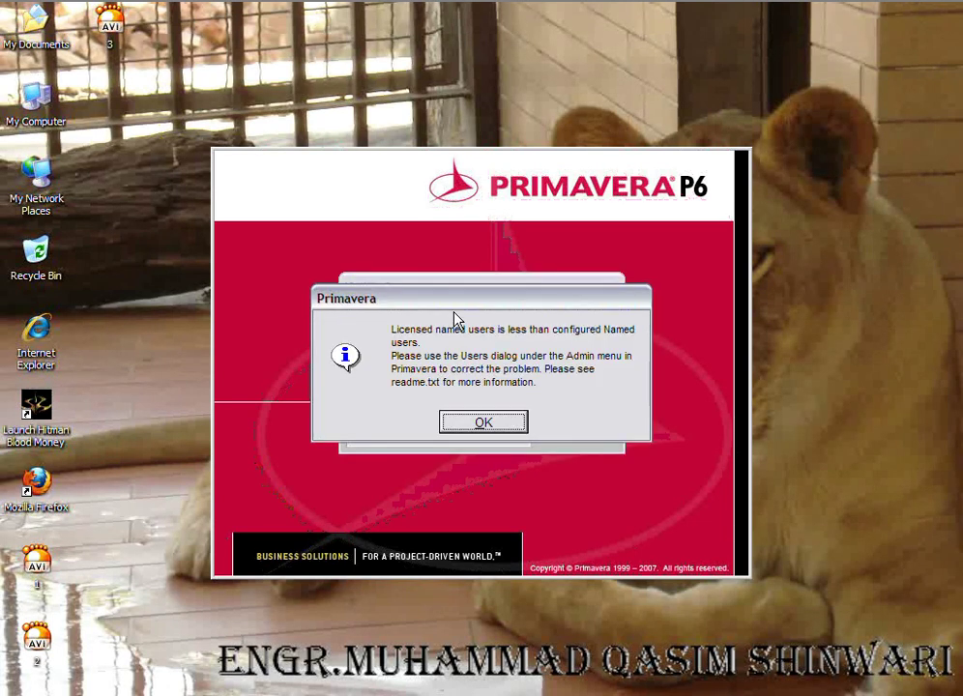
Step: Acknowledge the notice that licensed named users are fewer than the configured named users
mouse_move(449, 309)
mouse_down()
mouse_move(385, 327)
mouse_move(388, 388)
mouse_move(530, 419)
mouse_move(625, 395)
mouse_move(588, 314)
mouse_move(447, 331)
mouse_up()
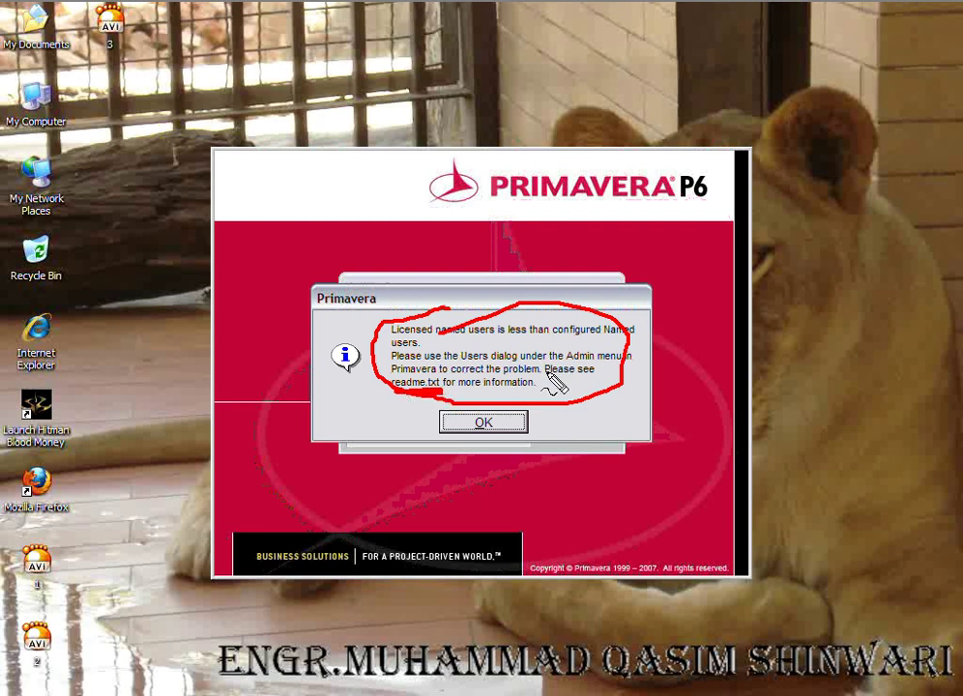
key(Escape)
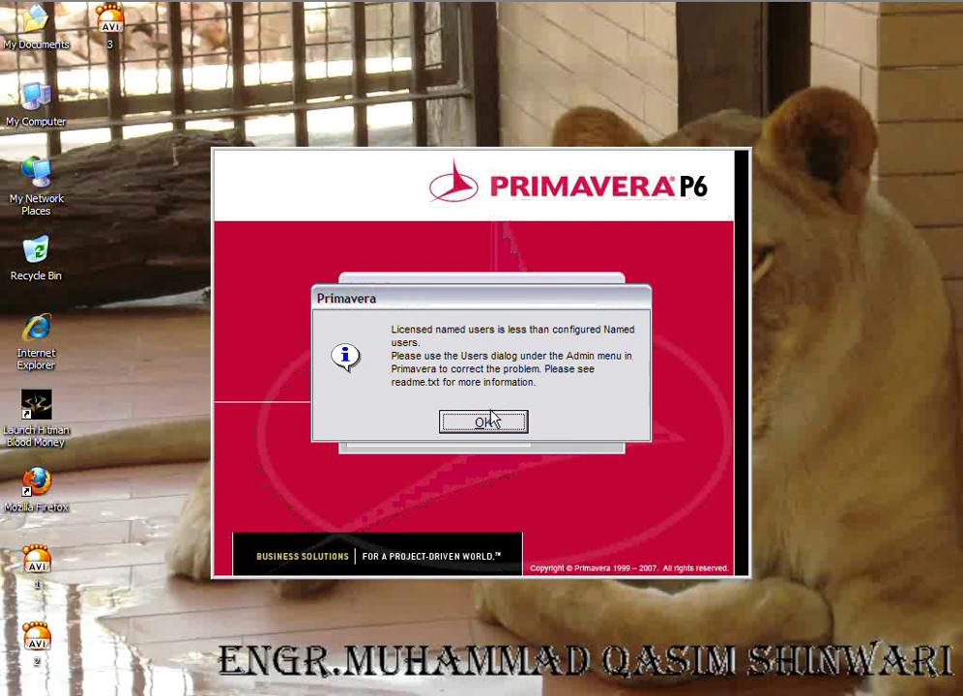
click(489, 427)
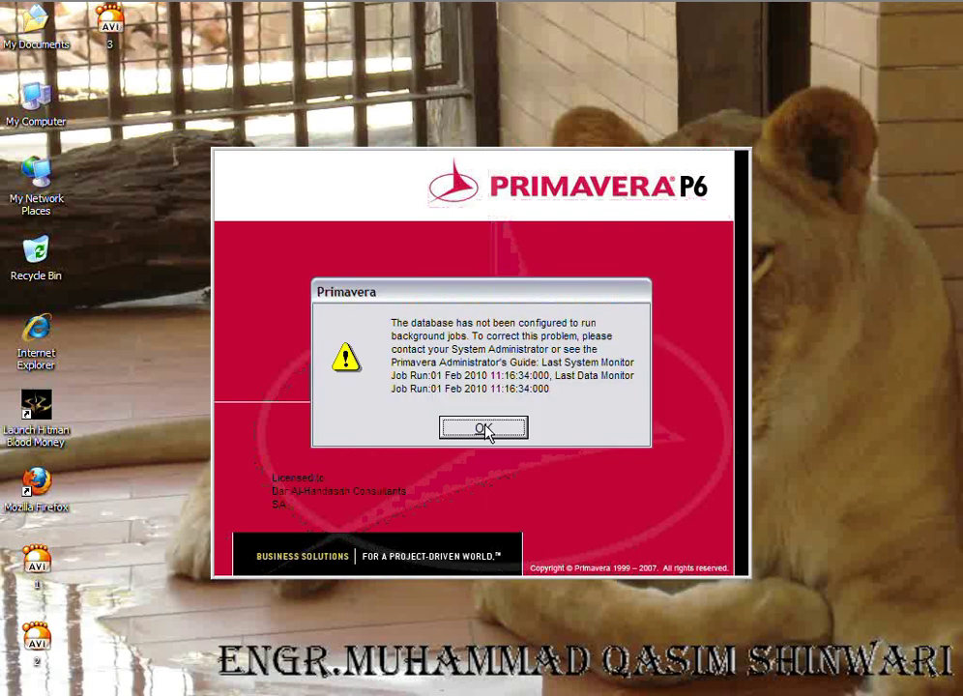
Step: Dismiss the background-jobs warning to reach the main window with no project open
click(485, 428)
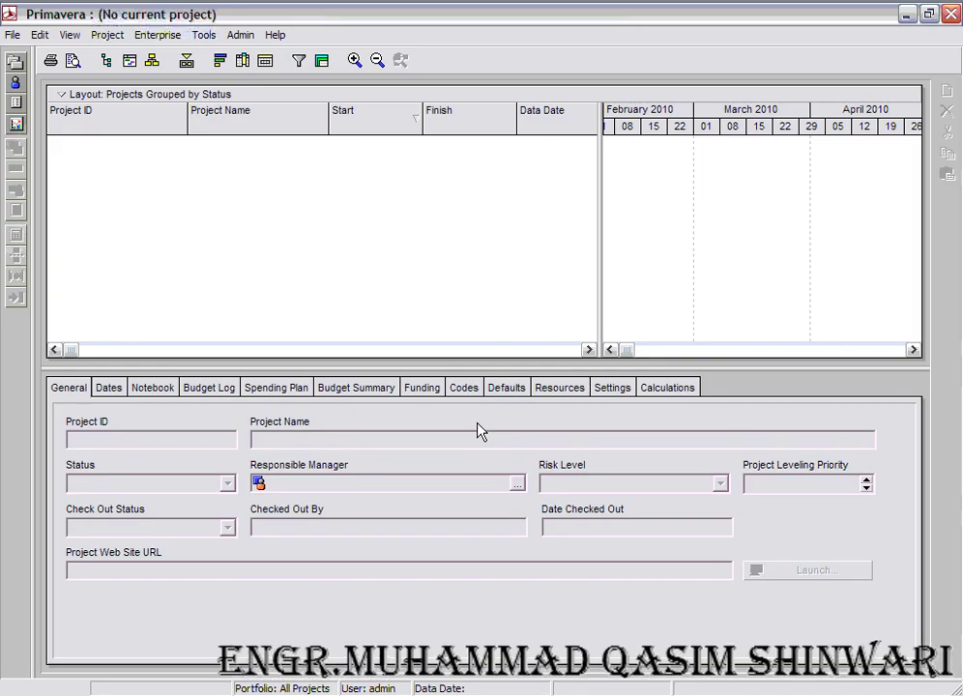